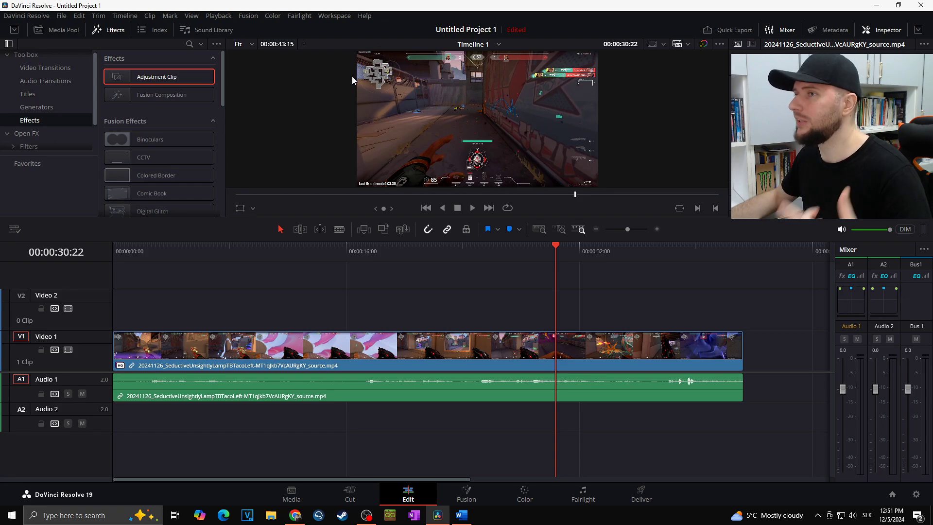
Step: Set the timeline playback resolution to Quarter from the Playback menu
{"action": "left_click", "coordinate": [220, 16]}
{"action": "mouse_move", "coordinate": [284, 53]}
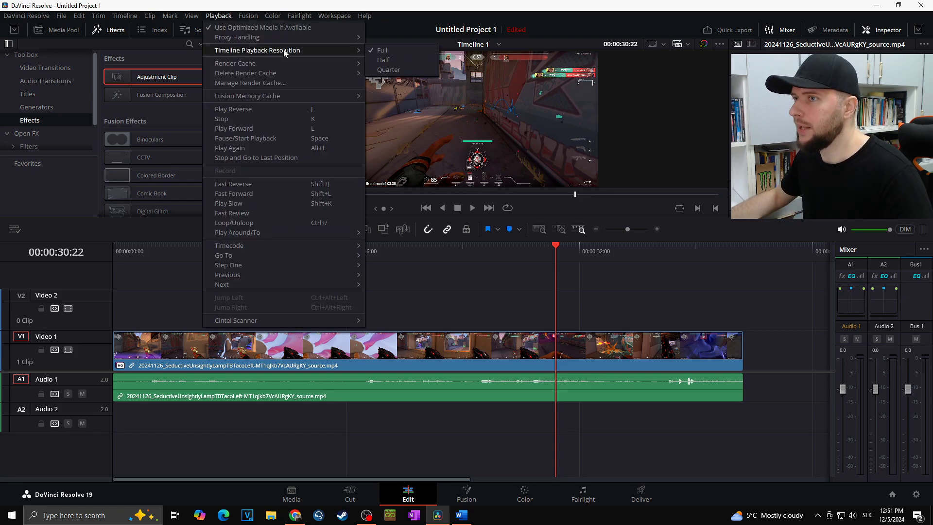
{"action": "left_click", "coordinate": [409, 69]}
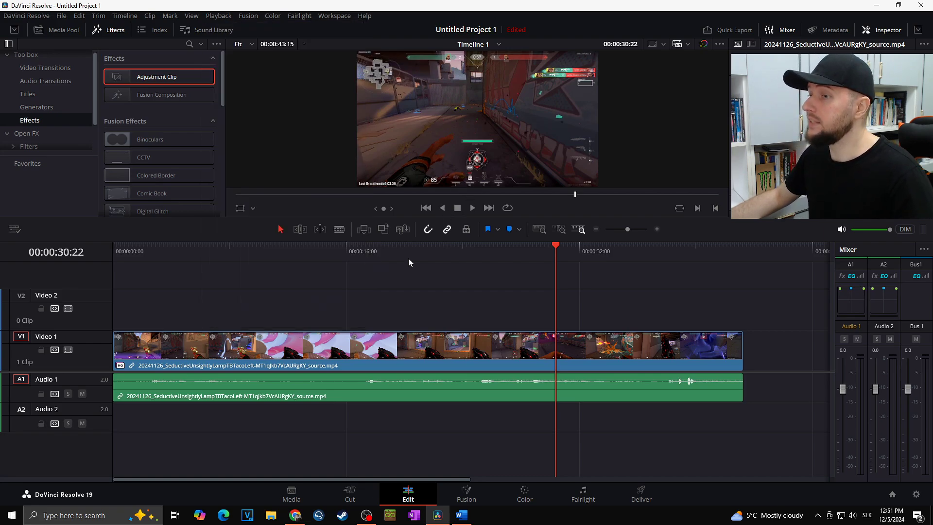
Step: Test playback from 00:00:21:00, then open Project Settings and cancel without changes
{"action": "left_click", "coordinate": [419, 249]}
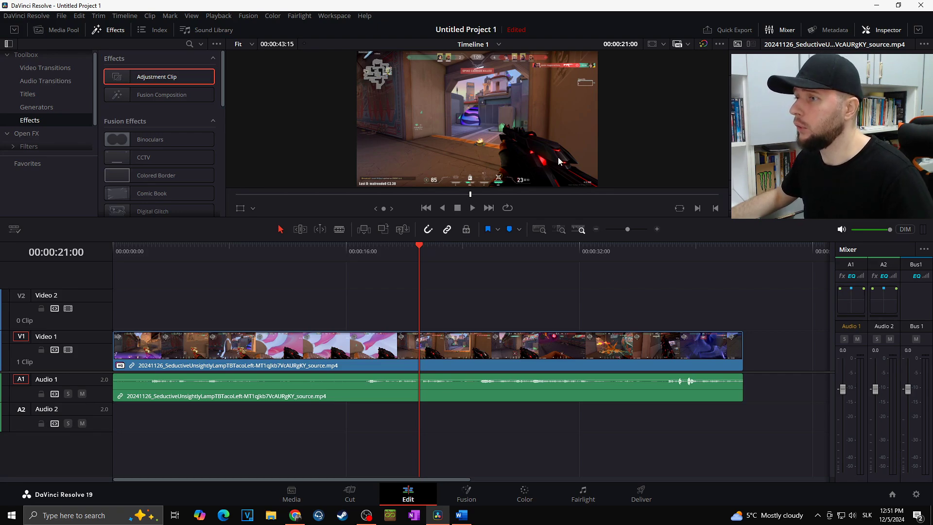
{"action": "key", "text": "space"}
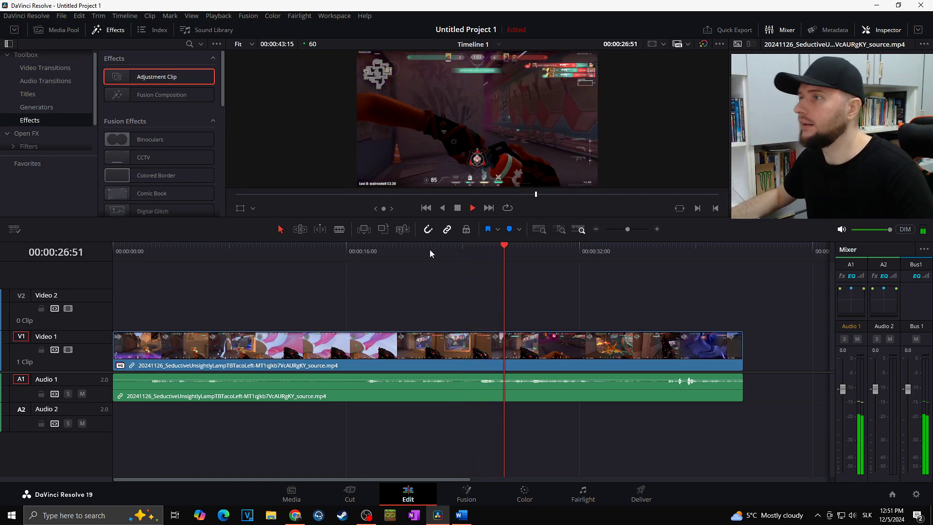
{"action": "key", "text": "space"}
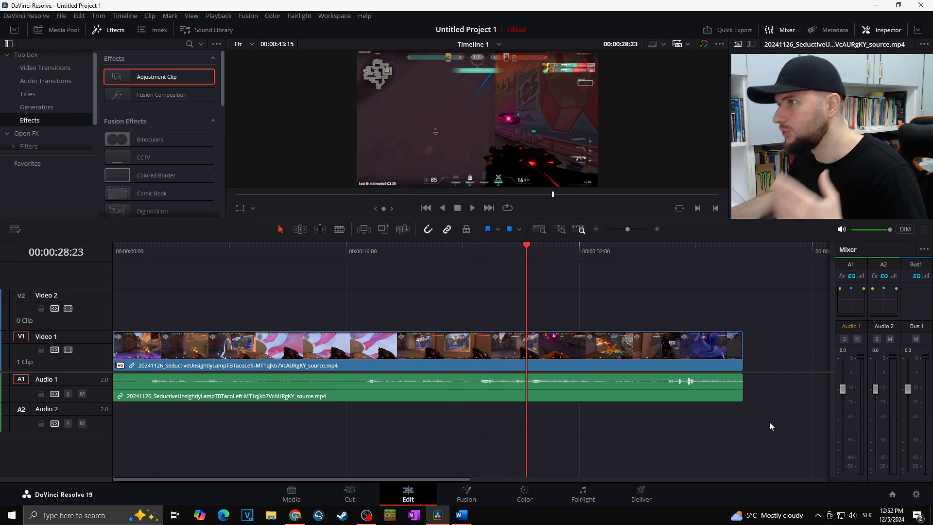
{"action": "left_click", "coordinate": [916, 493]}
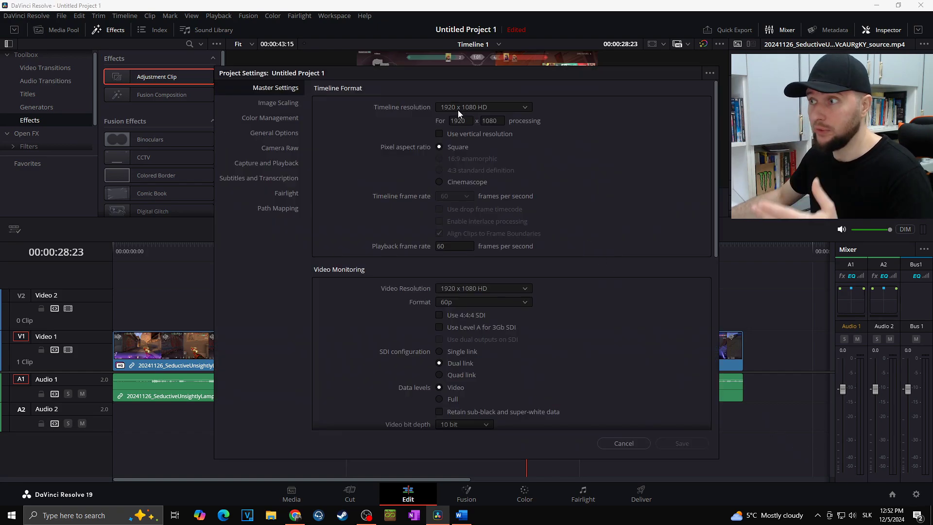
{"action": "left_click", "coordinate": [624, 443]}
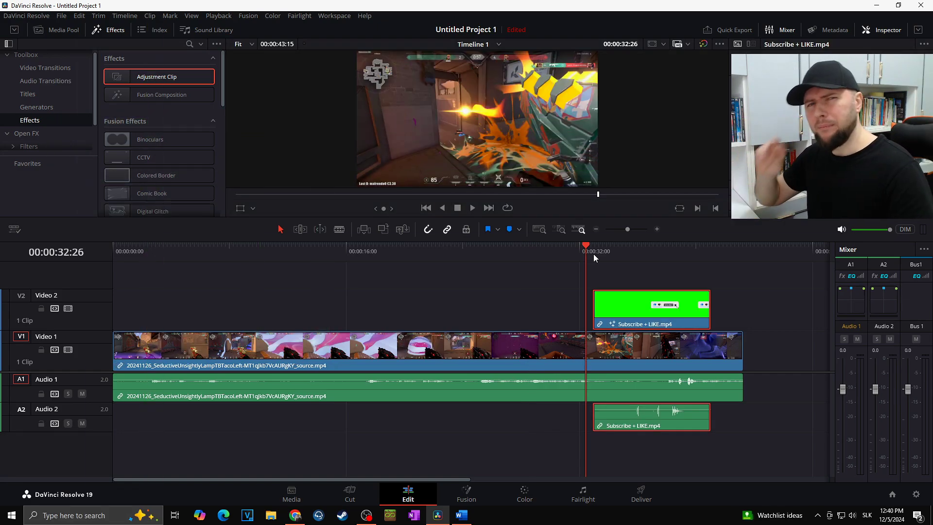
{"action": "key", "text": "space"}
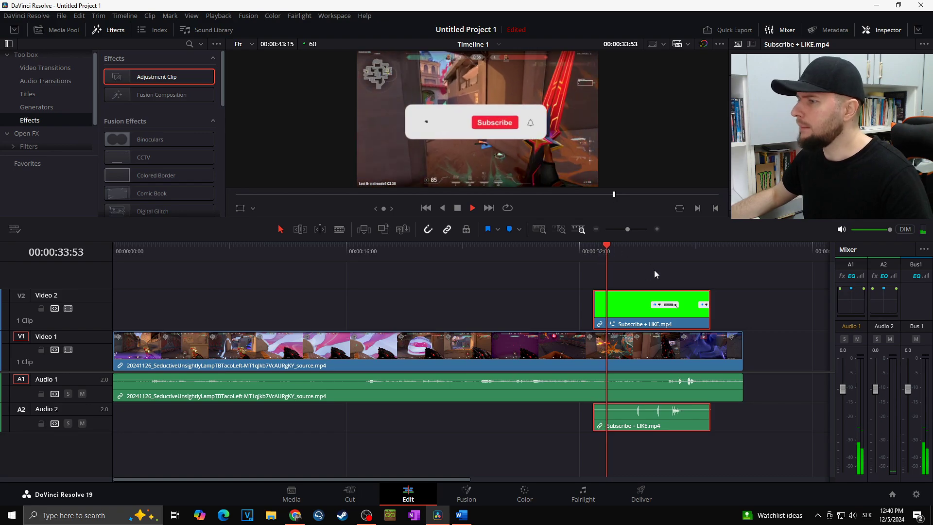
{"action": "left_click", "coordinate": [648, 291]}
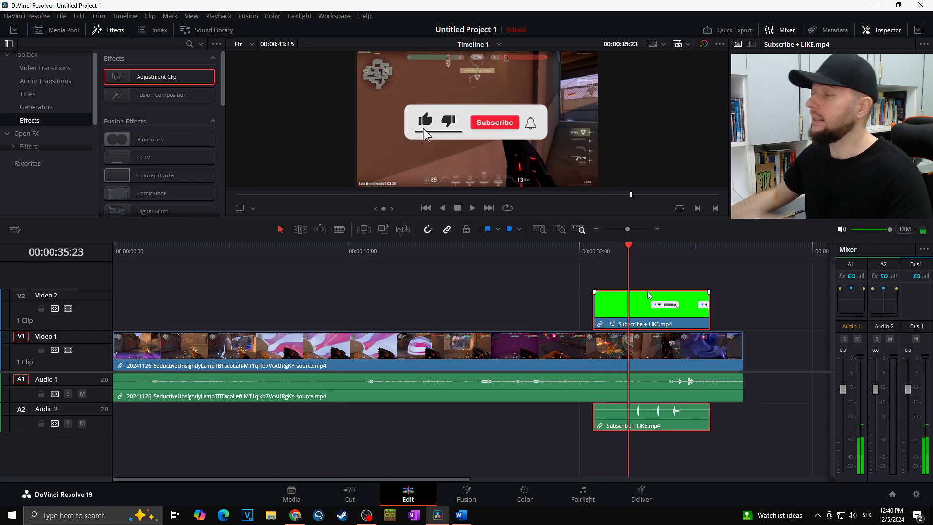
{"action": "left_click", "coordinate": [592, 251]}
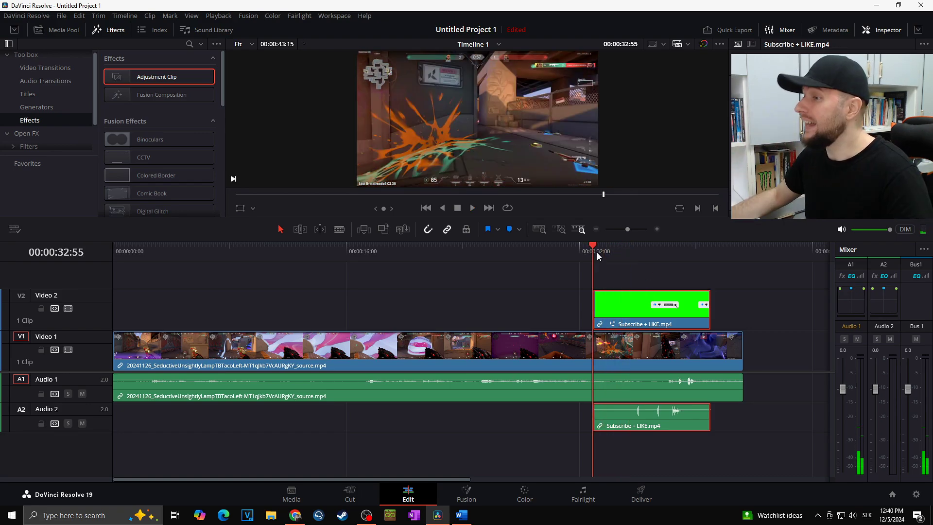
{"action": "key", "text": "space"}
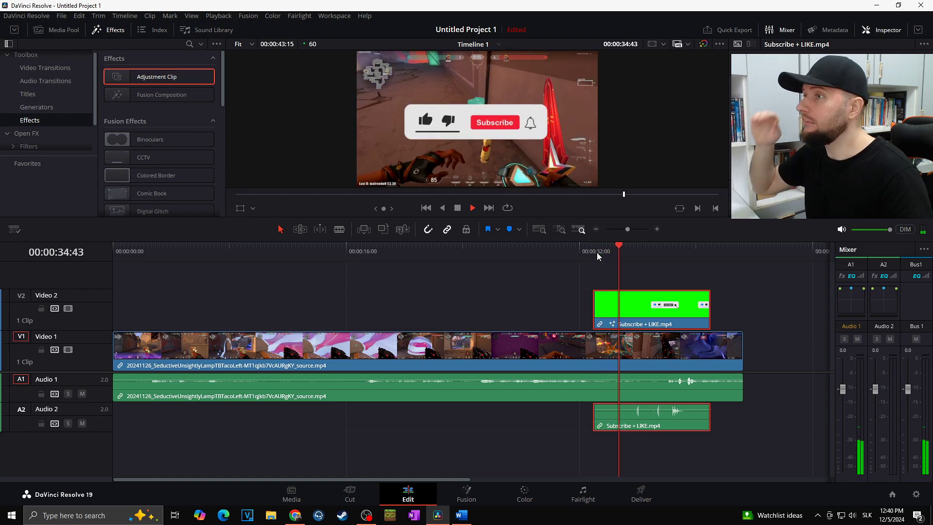
{"action": "key", "text": "space"}
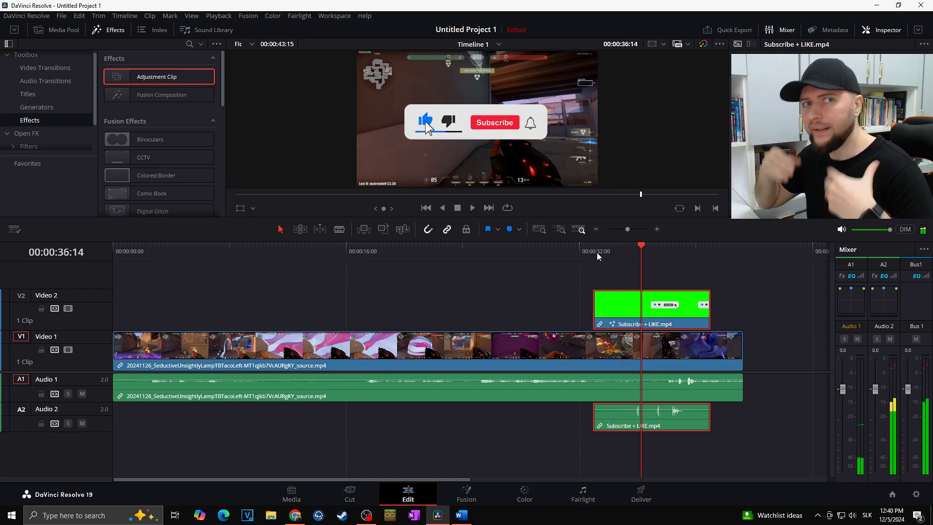
{"action": "left_click", "coordinate": [587, 251]}
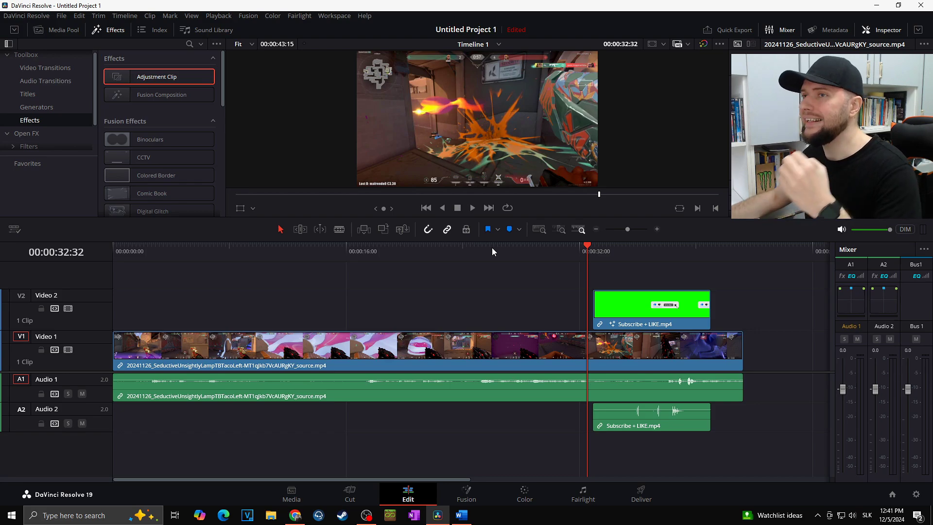
Step: Set the render cache to Smart from the Playback menu
{"action": "left_click", "coordinate": [220, 16]}
{"action": "mouse_move", "coordinate": [277, 62]}
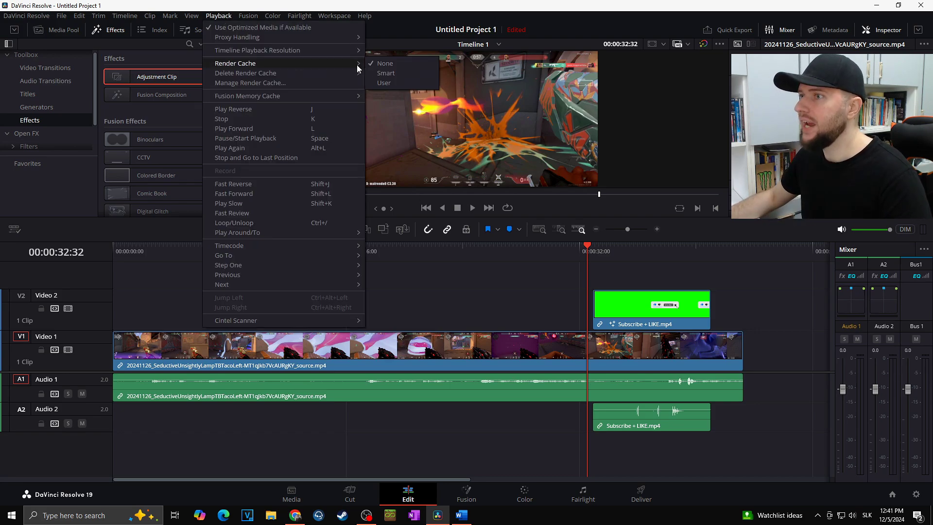
{"action": "left_click", "coordinate": [397, 74]}
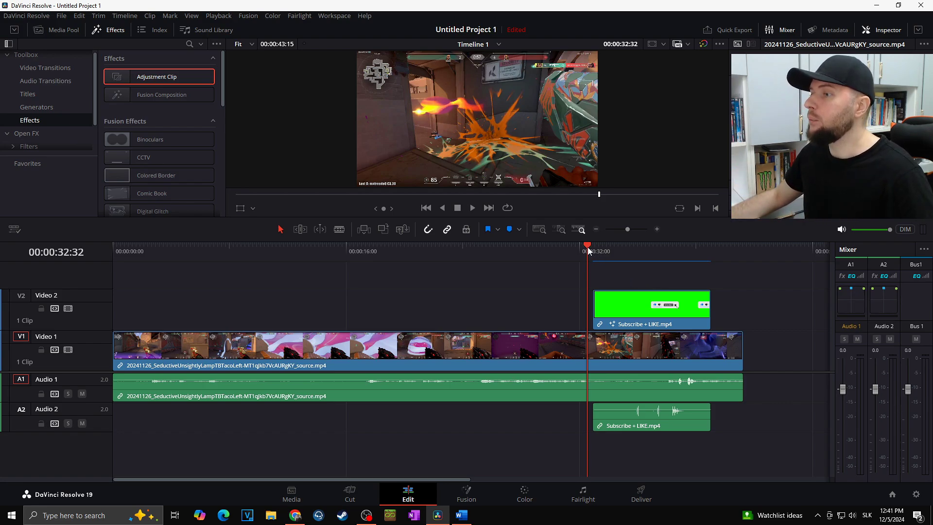
Step: Play the Subscribe + LIKE overlay section from its start to check smooth cached playback
{"action": "key", "text": "space"}
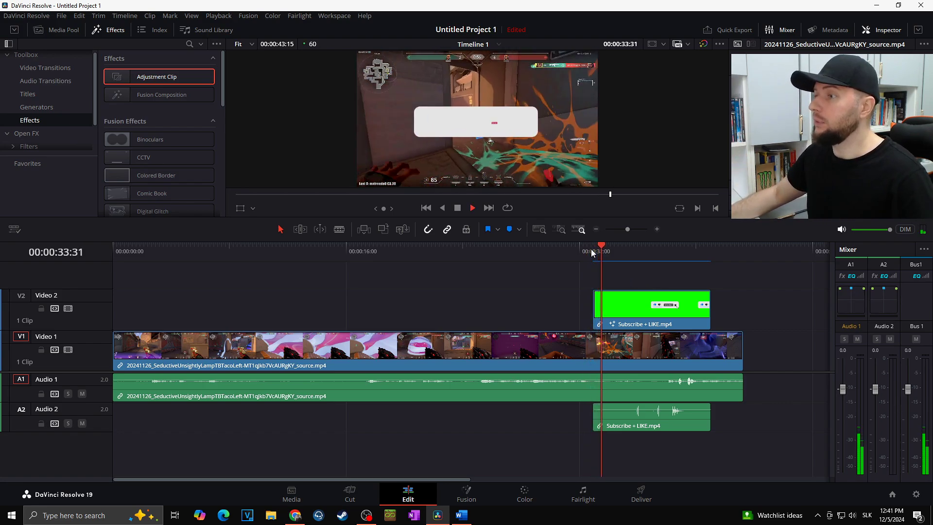
{"action": "key", "text": "space"}
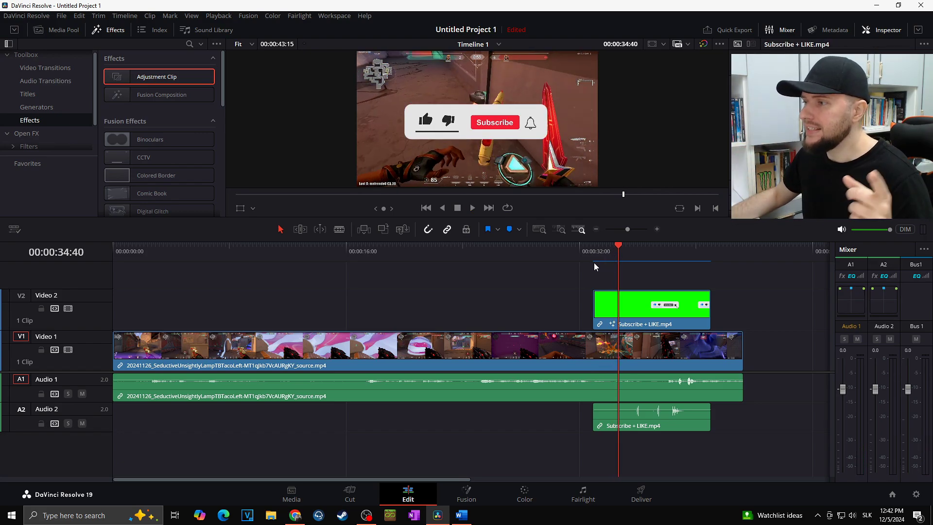
{"action": "left_click", "coordinate": [648, 251]}
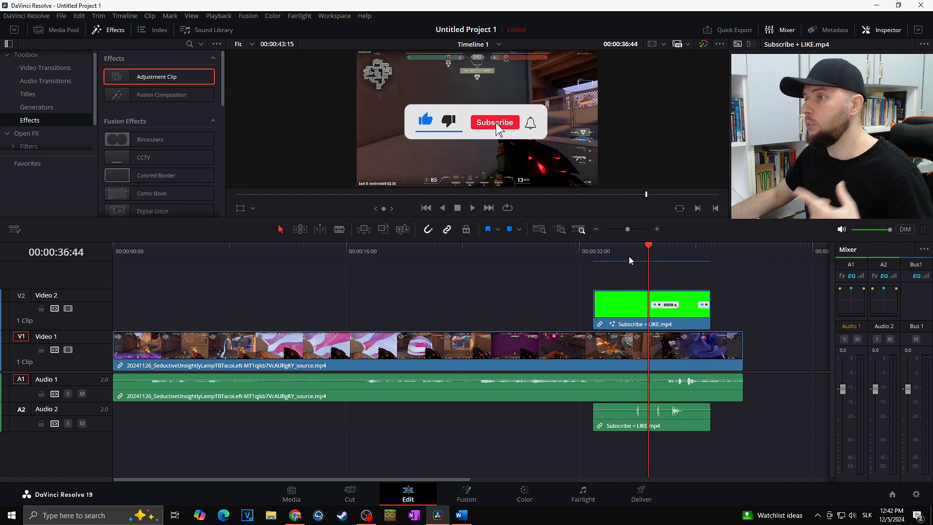
{"action": "left_click", "coordinate": [597, 255]}
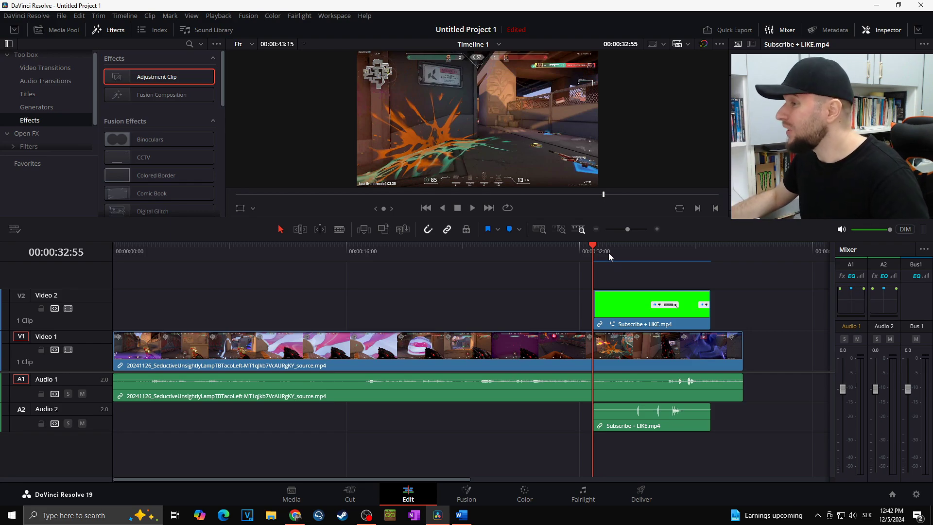
{"action": "key", "text": "space"}
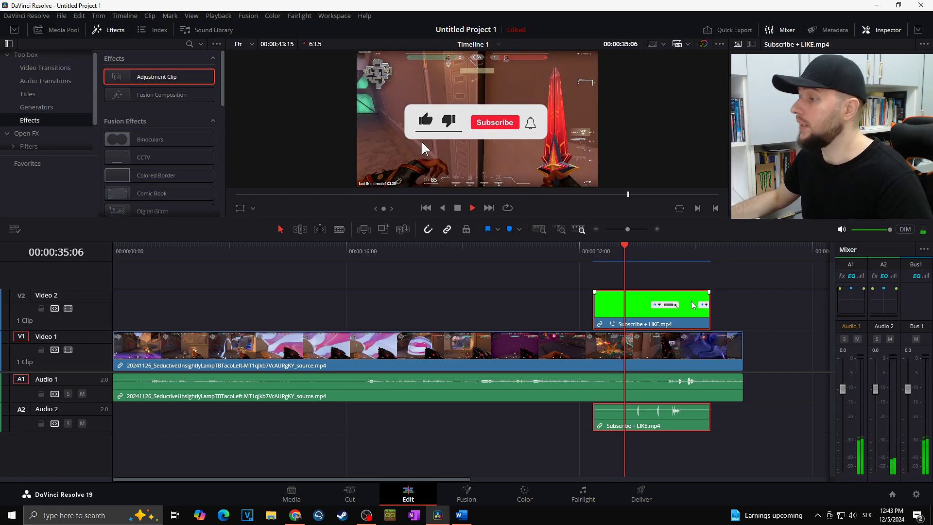
{"action": "key", "text": "space"}
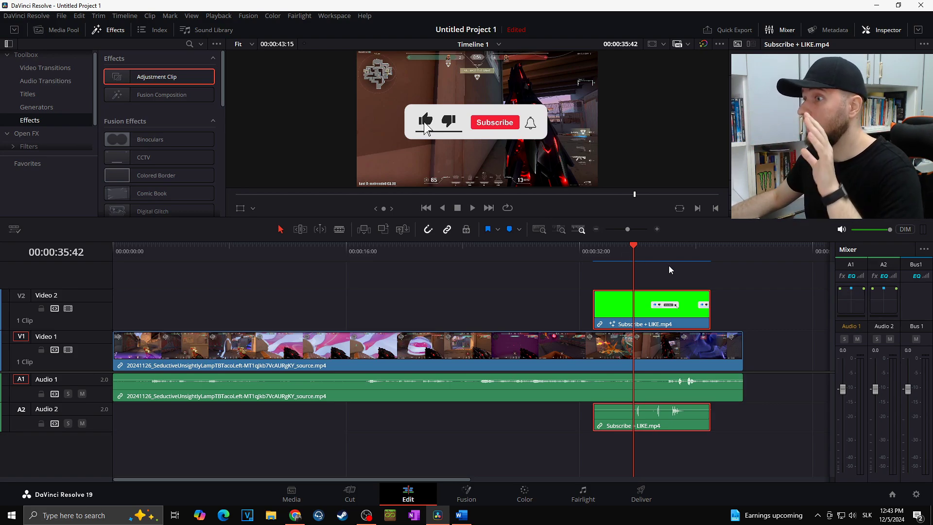
Step: In Master Settings, set 'Enable background caching after' to 5 seconds
{"action": "left_click", "coordinate": [917, 495]}
{"action": "left_click_drag", "start_coordinate": [717, 154], "coordinate": [701, 294]}
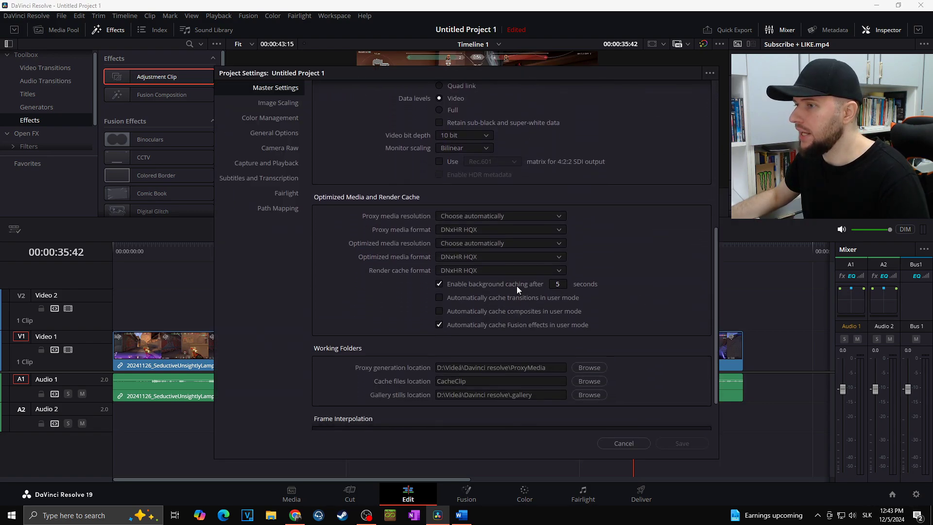
{"action": "left_click", "coordinate": [563, 283]}
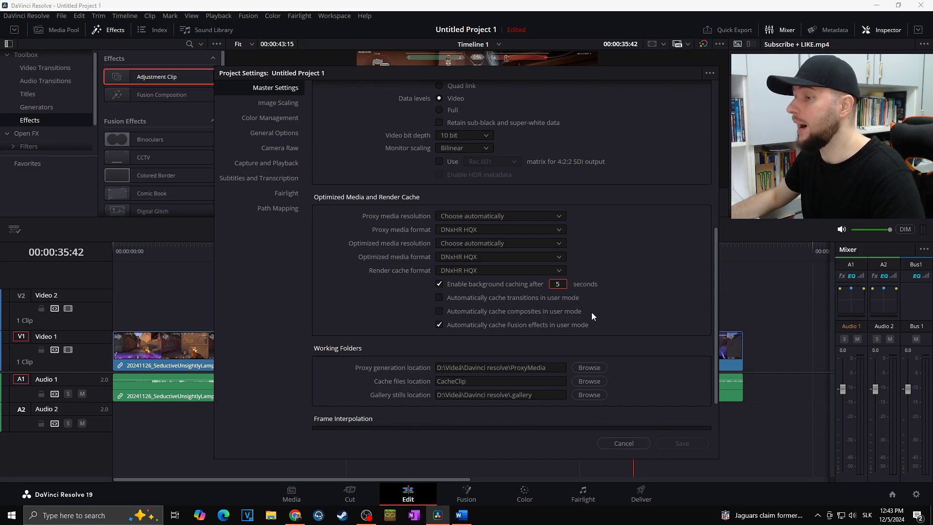
{"action": "scroll", "coordinate": [613, 284], "scroll_direction": "down", "scroll_amount": 2}
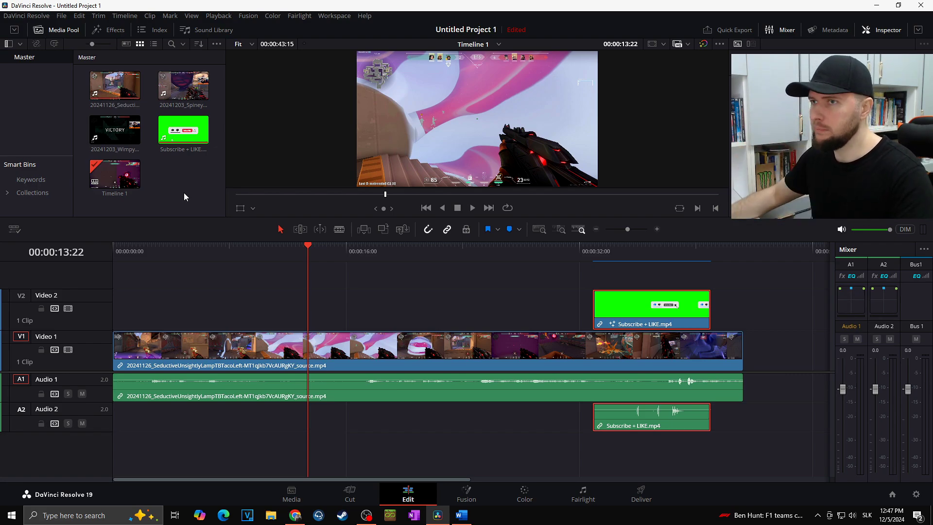
Step: Generate proxy media for the gameplay clip from its Media Pool context menu
{"action": "left_click", "coordinate": [113, 92]}
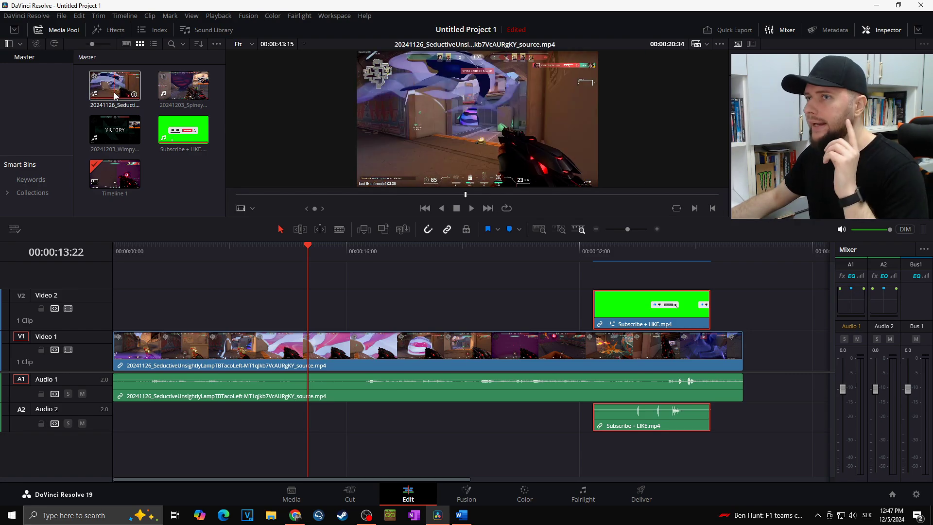
{"action": "right_click", "coordinate": [115, 90]}
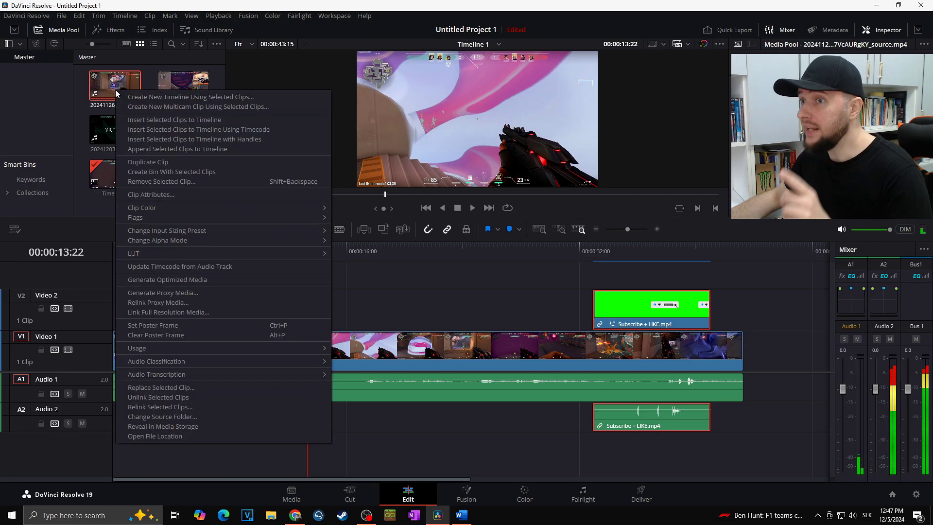
{"action": "left_click", "coordinate": [184, 293]}
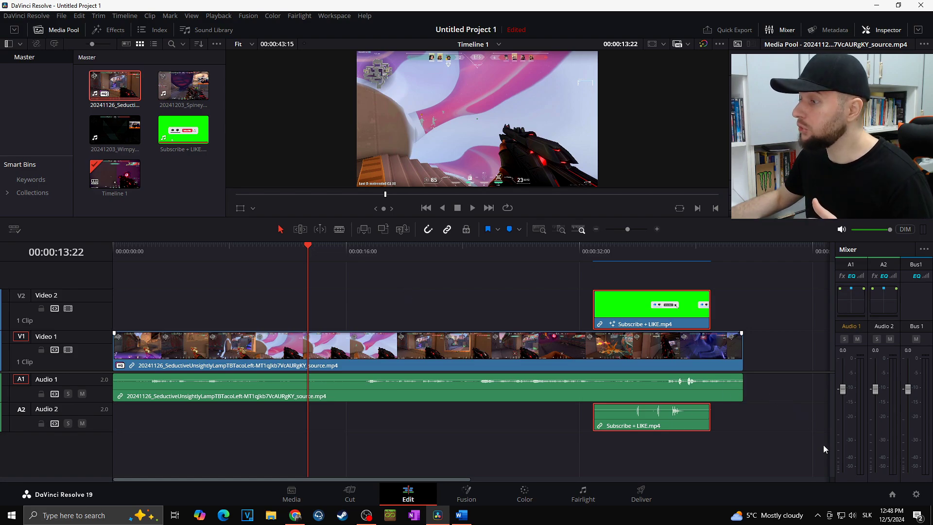
Step: Check the available proxy media resolutions in Project Settings, then dismiss the dialog
{"action": "left_click", "coordinate": [915, 495]}
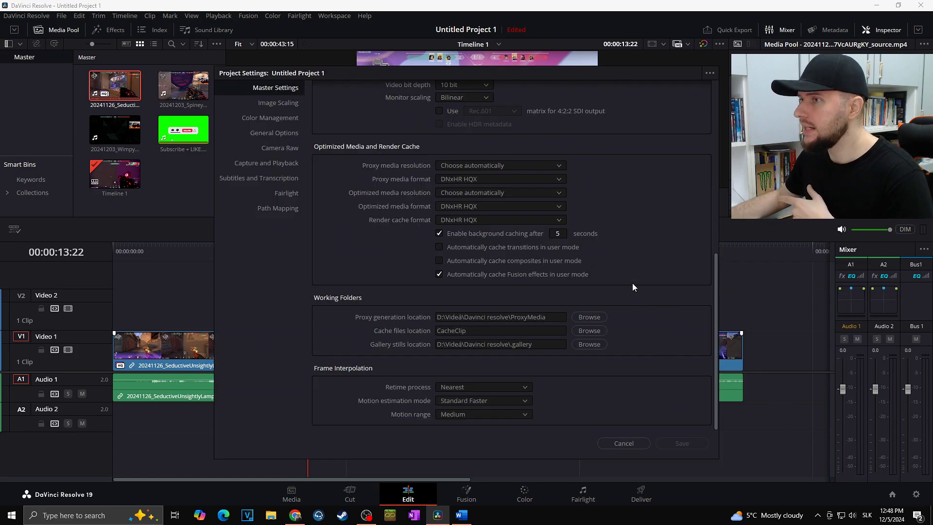
{"action": "left_click", "coordinate": [465, 166]}
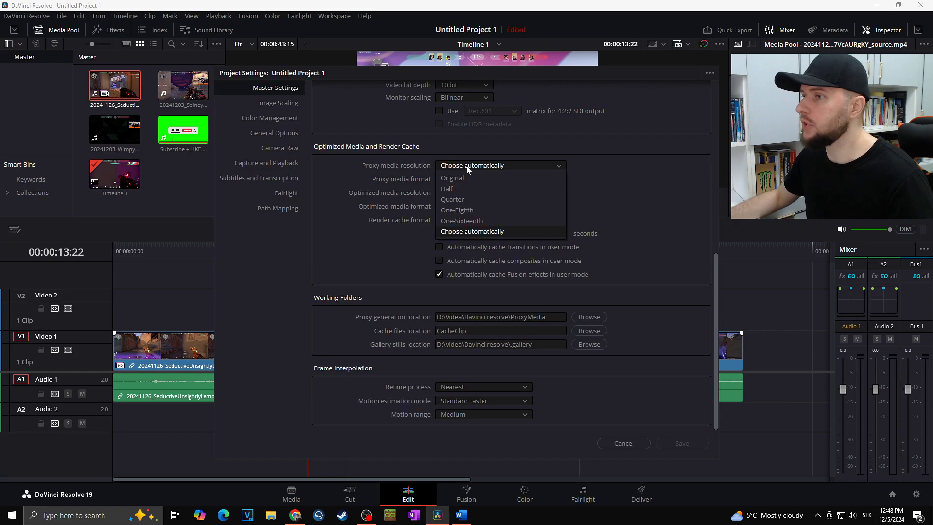
{"action": "left_click", "coordinate": [471, 232]}
{"action": "key", "text": "Escape"}
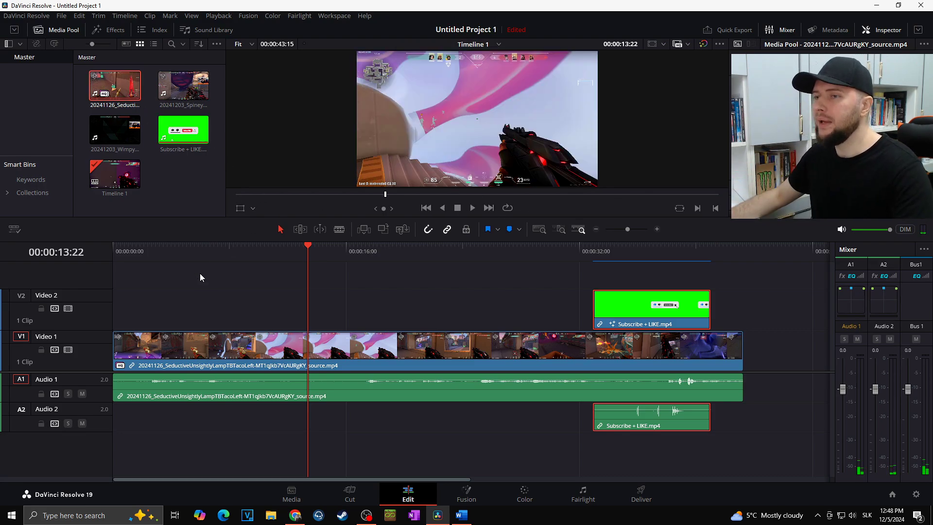
Step: Play the timeline from about 5 seconds to test proxy smoothness, then load the gameplay clip
{"action": "left_click", "coordinate": [216, 248]}
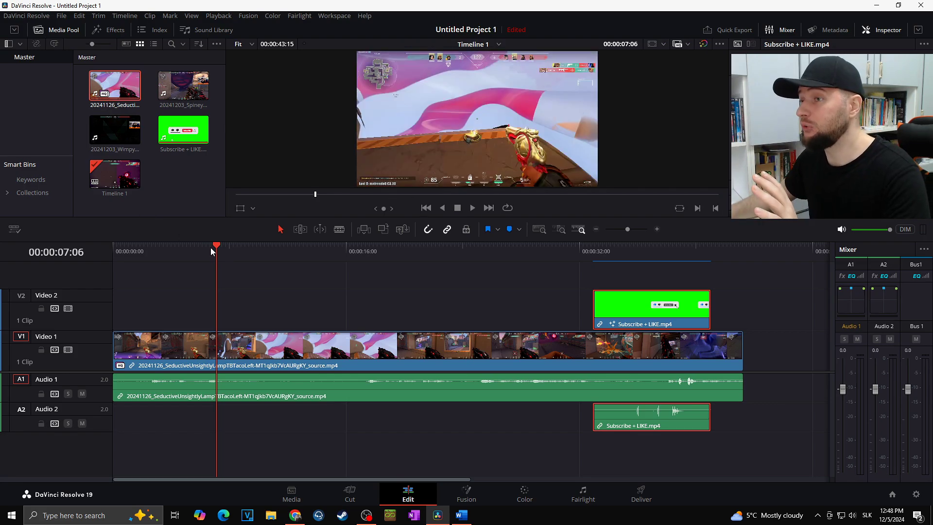
{"action": "left_click_drag", "start_coordinate": [211, 248], "coordinate": [194, 253]}
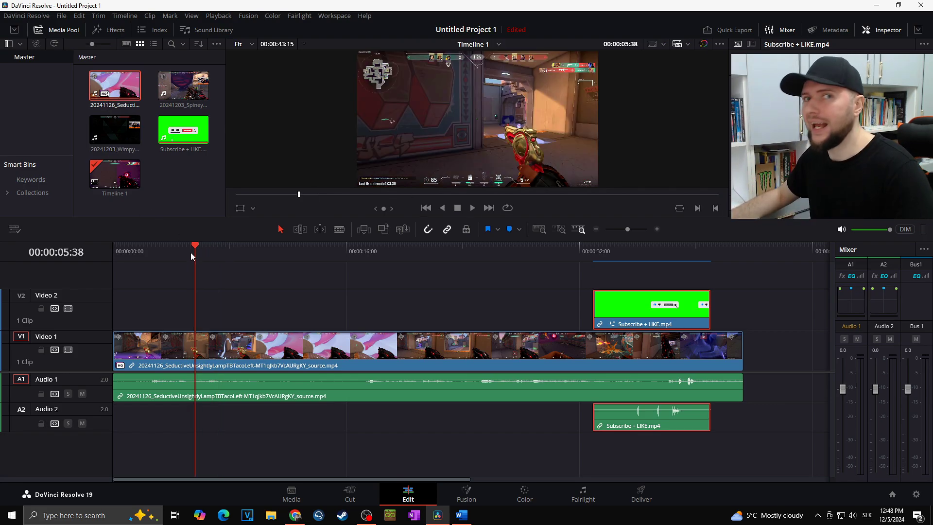
{"action": "key", "text": "space"}
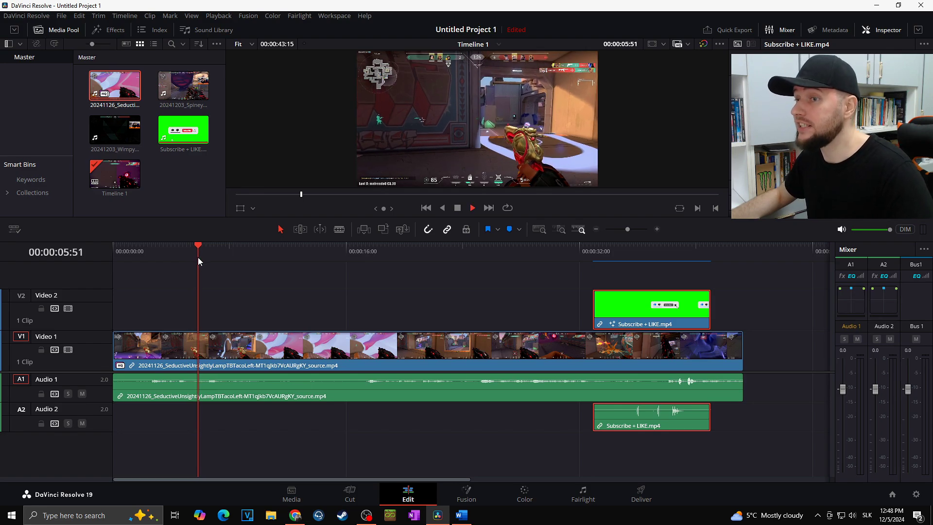
{"action": "key", "text": "space"}
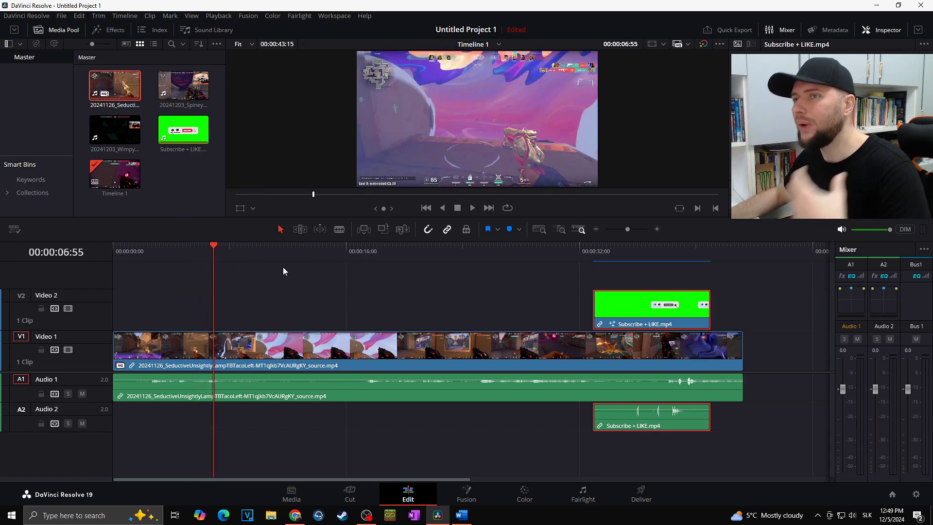
{"action": "left_click", "coordinate": [109, 92]}
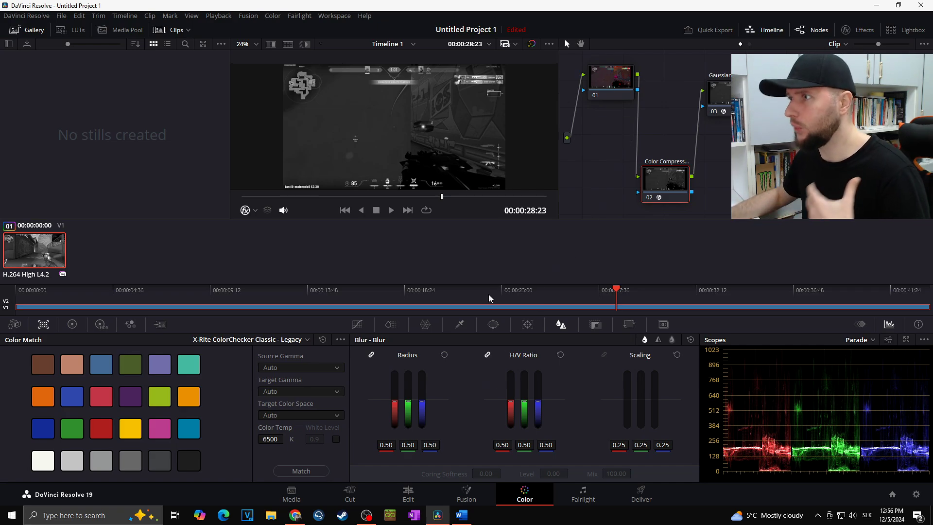
Step: On the Edit page, bypass Color/Fusion effects in the viewer, then re-enable them
{"action": "left_click", "coordinate": [408, 493]}
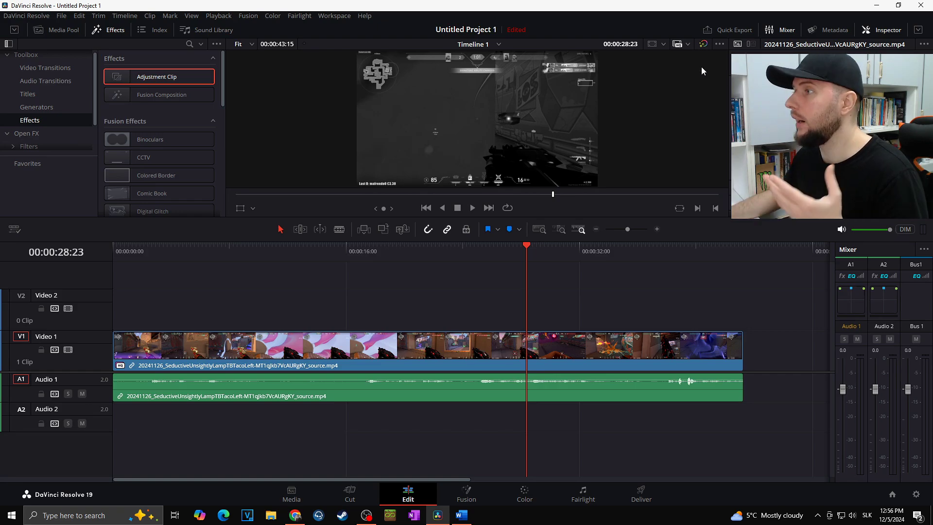
{"action": "left_click", "coordinate": [703, 44]}
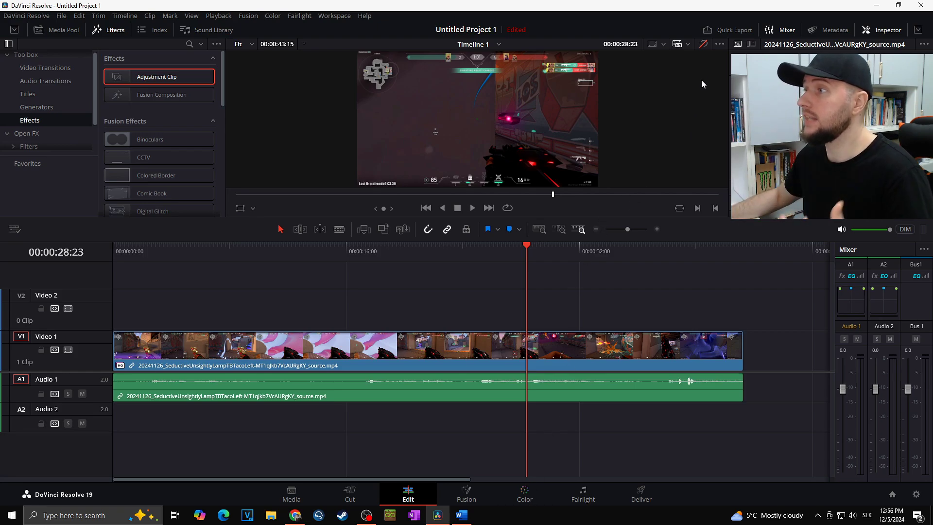
{"action": "left_click", "coordinate": [703, 45]}
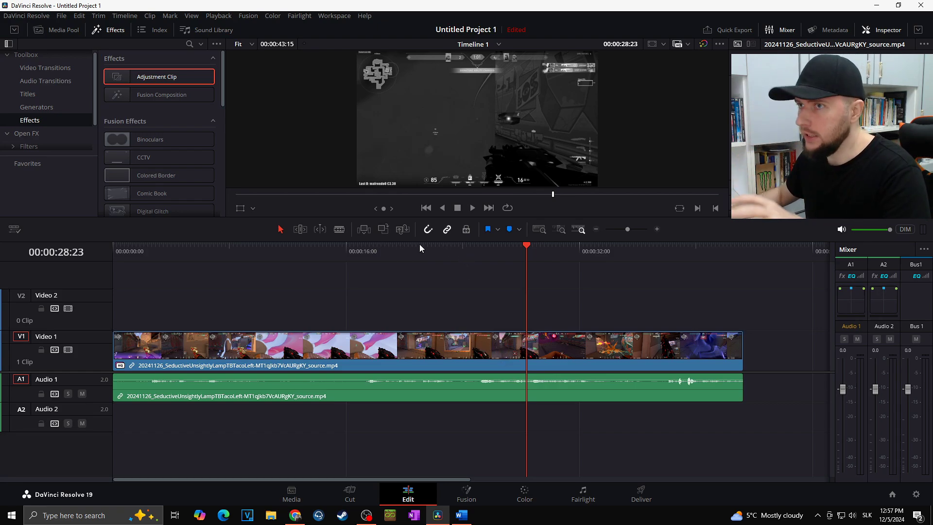
Step: Add an adjustment clip on Video 2 near 16 seconds, disable Video 2, and place a copy further along
{"action": "left_click_drag", "start_coordinate": [154, 82], "coordinate": [379, 308]}
{"action": "left_click", "coordinate": [383, 249]}
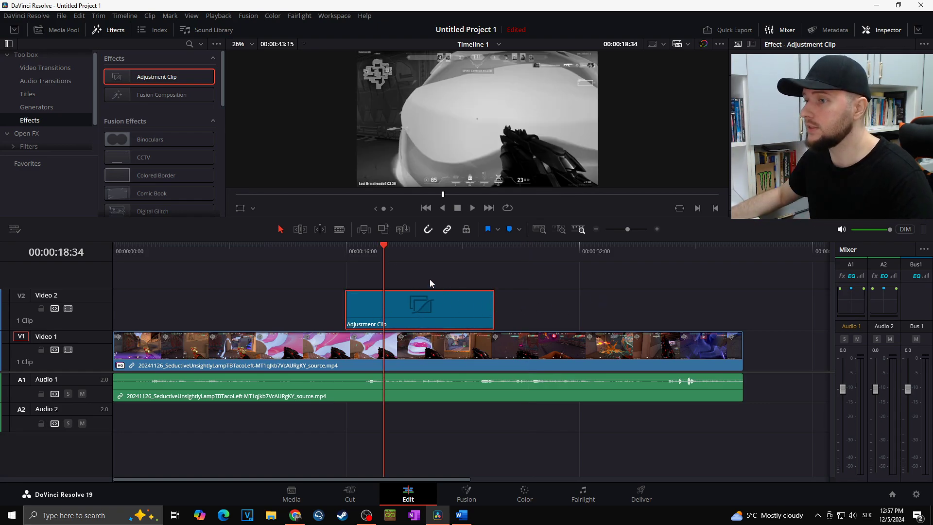
{"action": "left_click", "coordinate": [68, 308]}
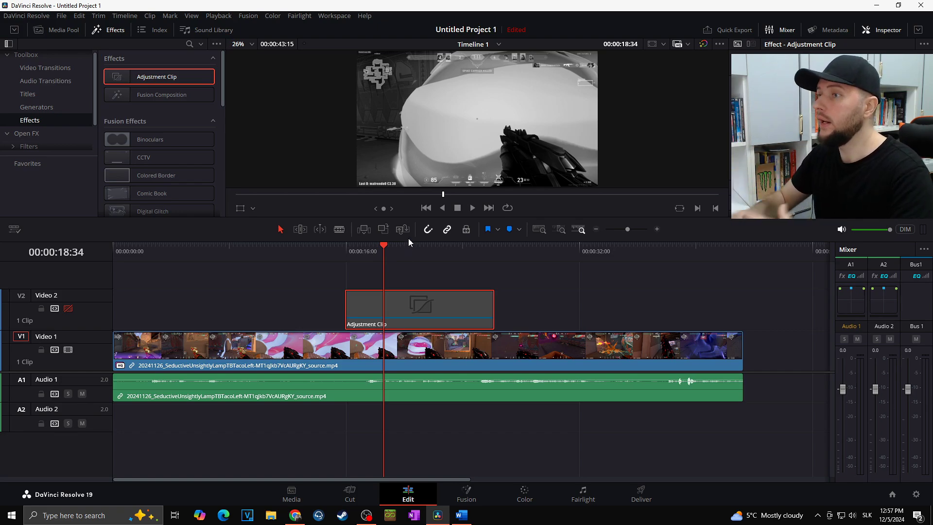
{"action": "left_click_drag", "start_coordinate": [446, 305], "coordinate": [634, 302]}
{"action": "left_click", "coordinate": [592, 249]}
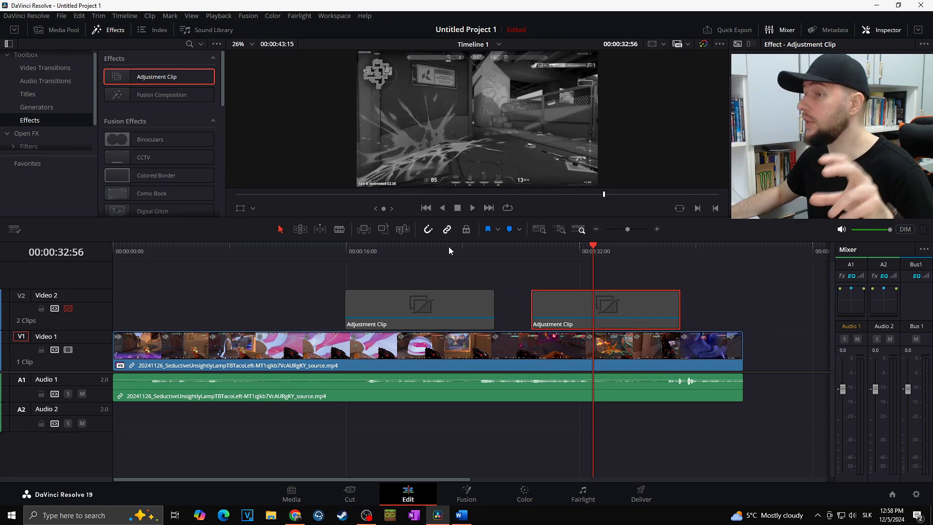
{"action": "key", "text": "shift+7"}
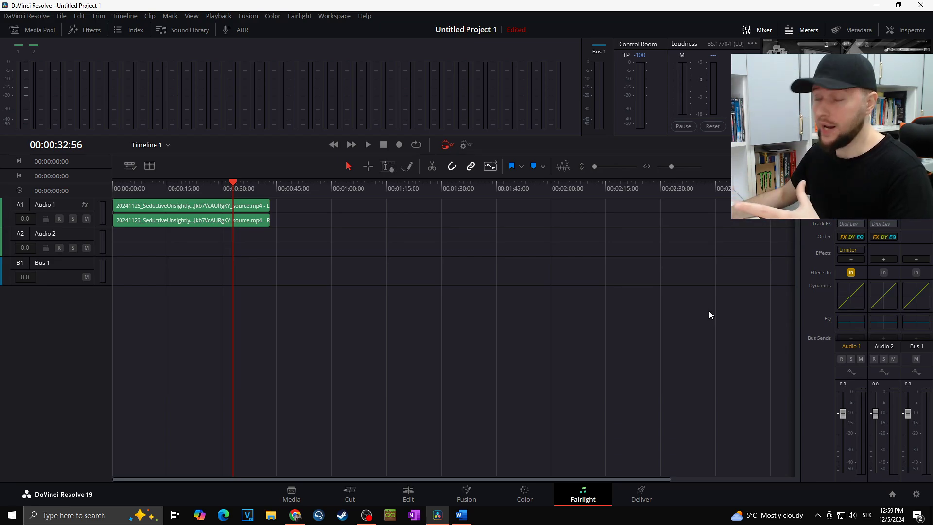
Step: Toggle Audio 1's effects off and on, then re-enable the Video 2 track on the Edit page
{"action": "left_click", "coordinate": [850, 272]}
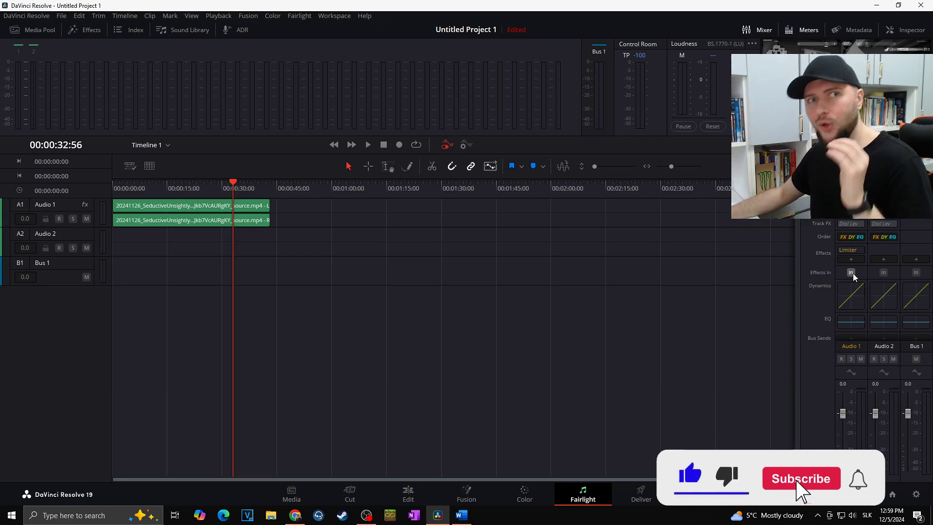
{"action": "left_click", "coordinate": [851, 273]}
{"action": "left_click", "coordinate": [410, 491]}
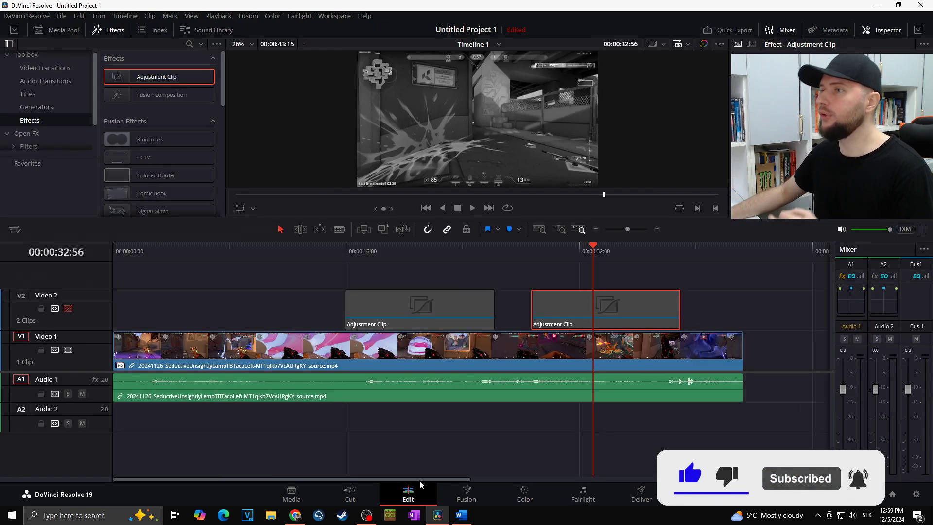
{"action": "left_click", "coordinate": [68, 309]}
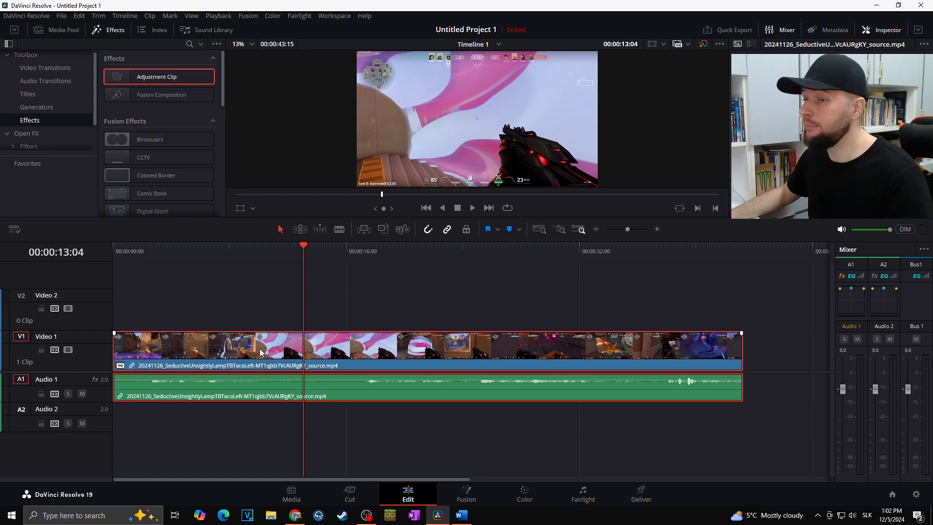
{"action": "left_click", "coordinate": [286, 247]}
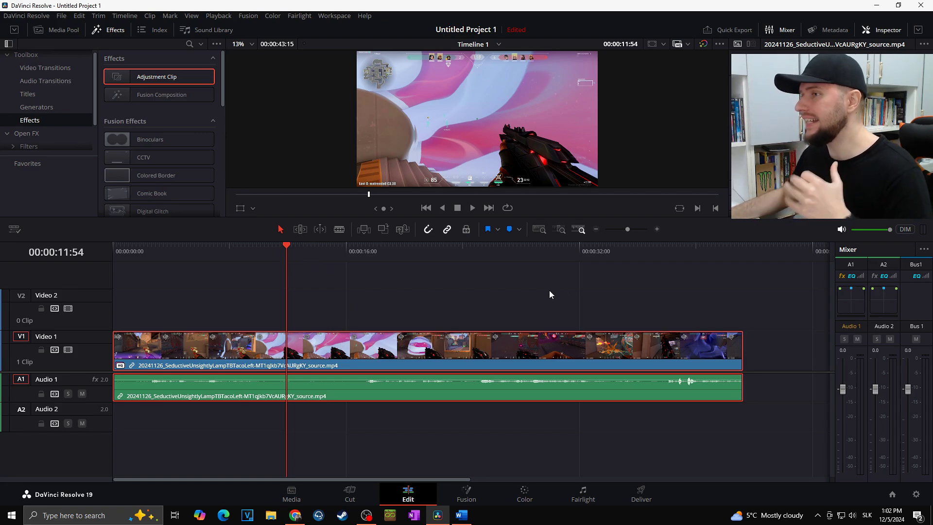
Step: Change Timeline resolution to 1920 x 1080 HD in Master Settings and save
{"action": "left_click", "coordinate": [916, 496]}
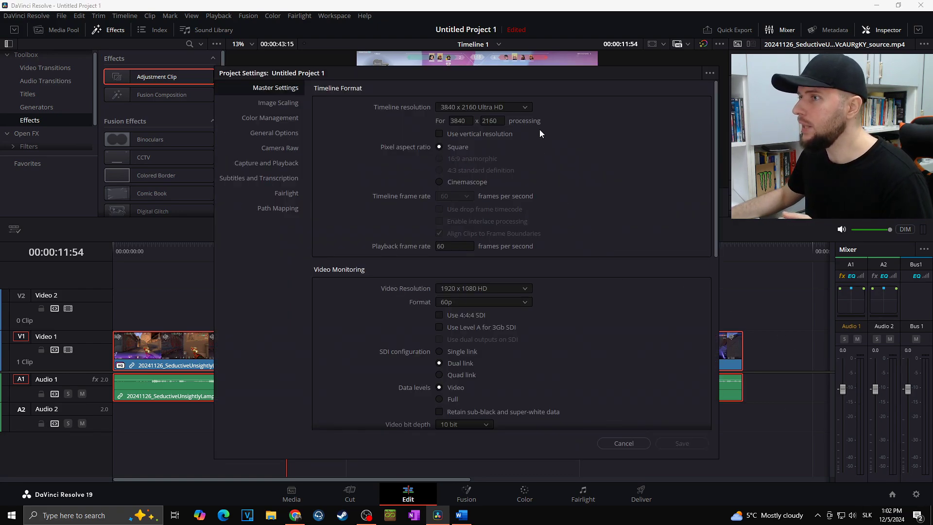
{"action": "left_click", "coordinate": [528, 107]}
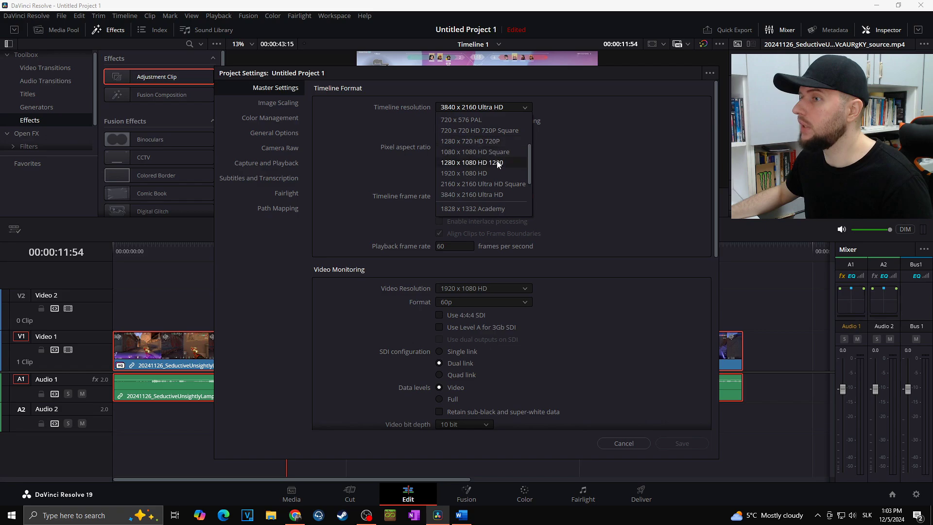
{"action": "left_click", "coordinate": [494, 174]}
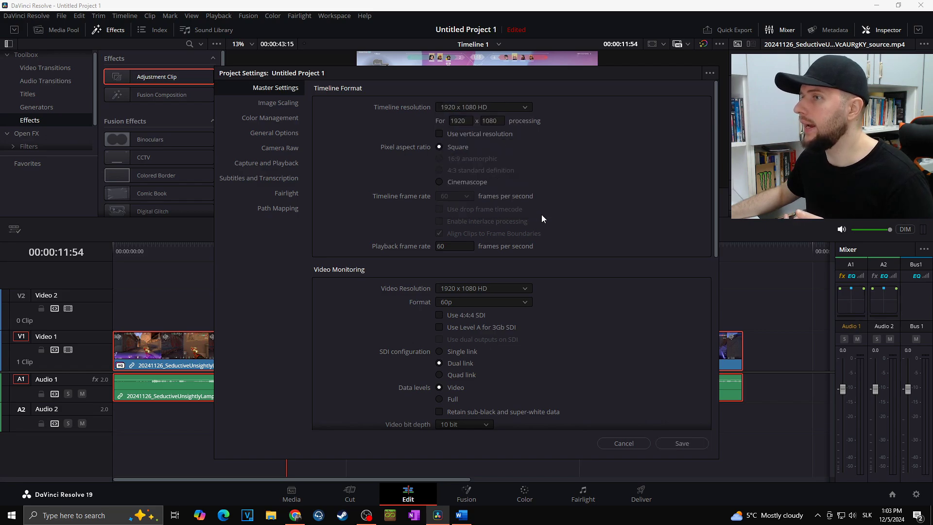
{"action": "left_click", "coordinate": [683, 444]}
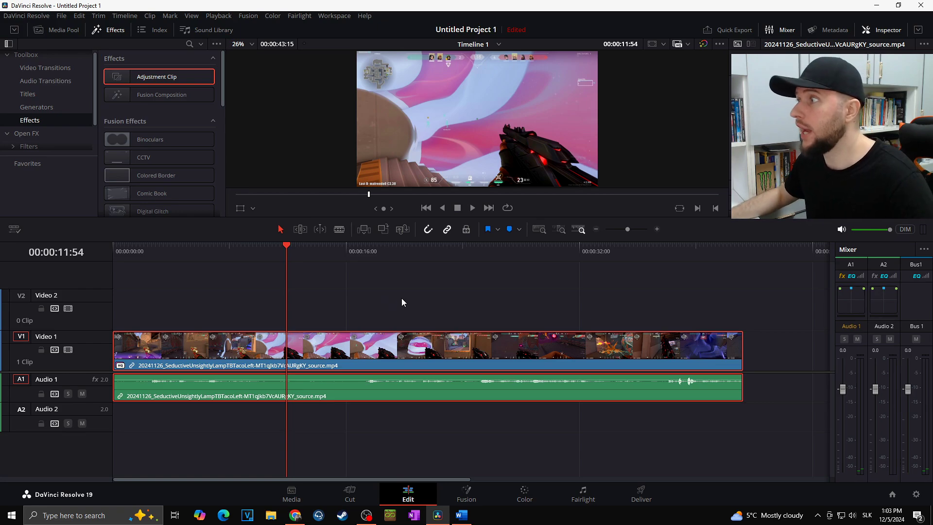
{"action": "left_click", "coordinate": [403, 250]}
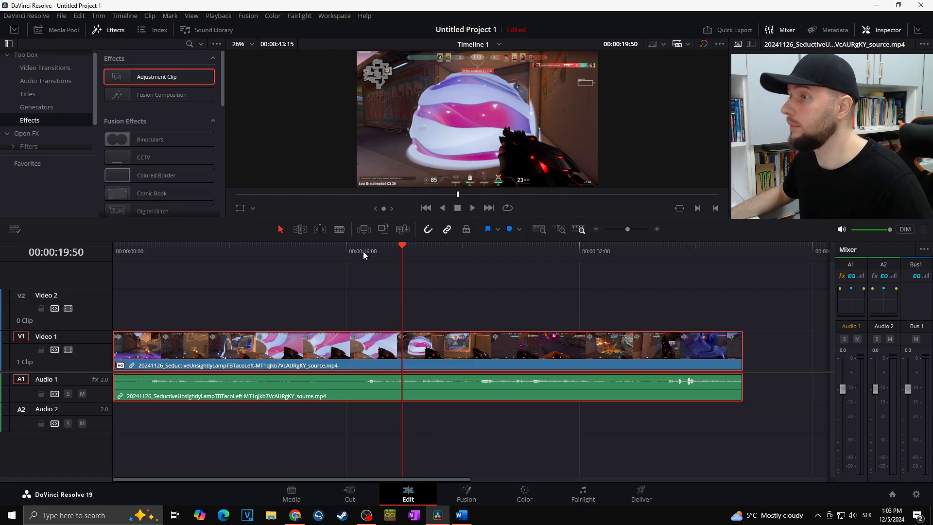
{"action": "left_click", "coordinate": [384, 255]}
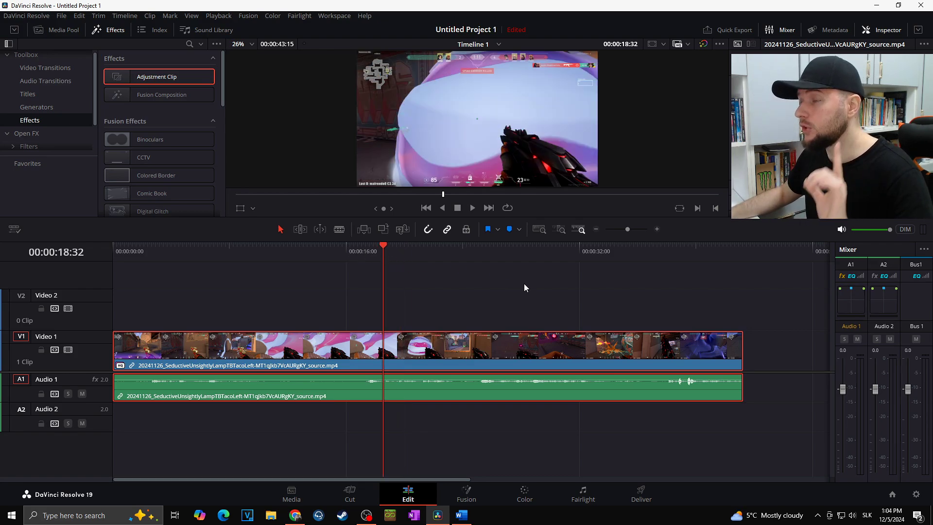
{"action": "left_click", "coordinate": [915, 495]}
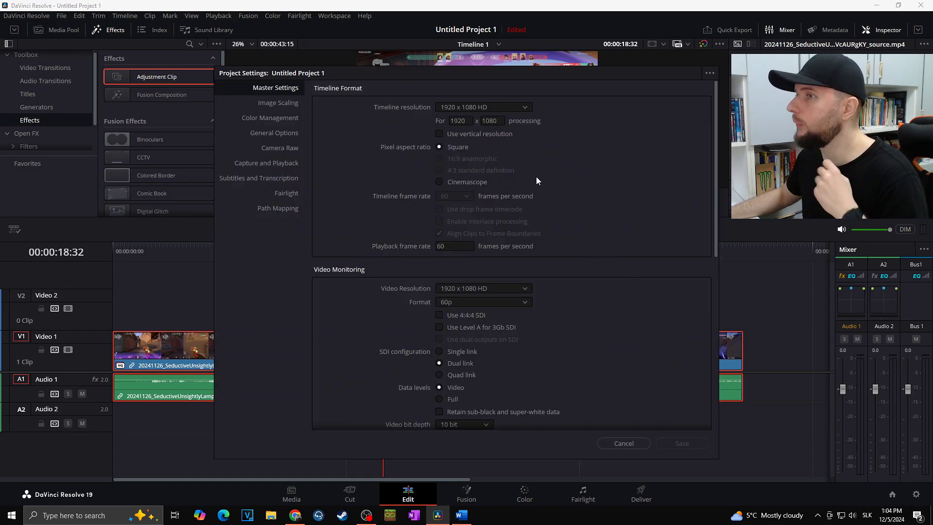
{"action": "left_click", "coordinate": [526, 108]}
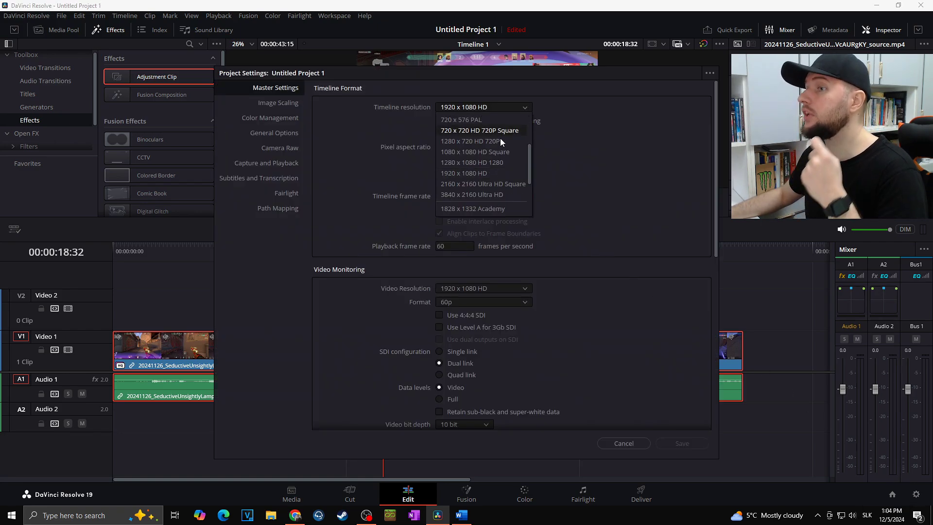
{"action": "left_click", "coordinate": [484, 194]}
{"action": "left_click", "coordinate": [681, 443]}
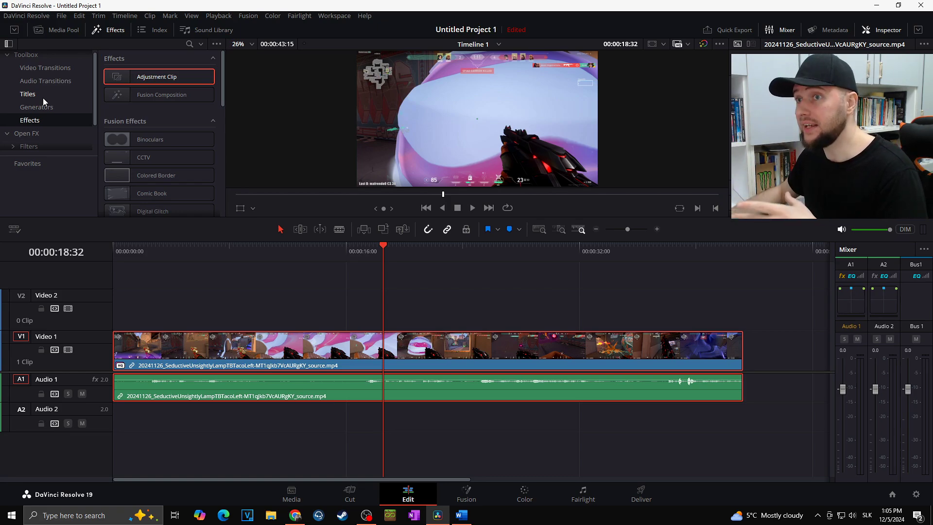
Step: Place a Text title on Video 2 near the start and preview it at 04:38
{"action": "left_click", "coordinate": [42, 97]}
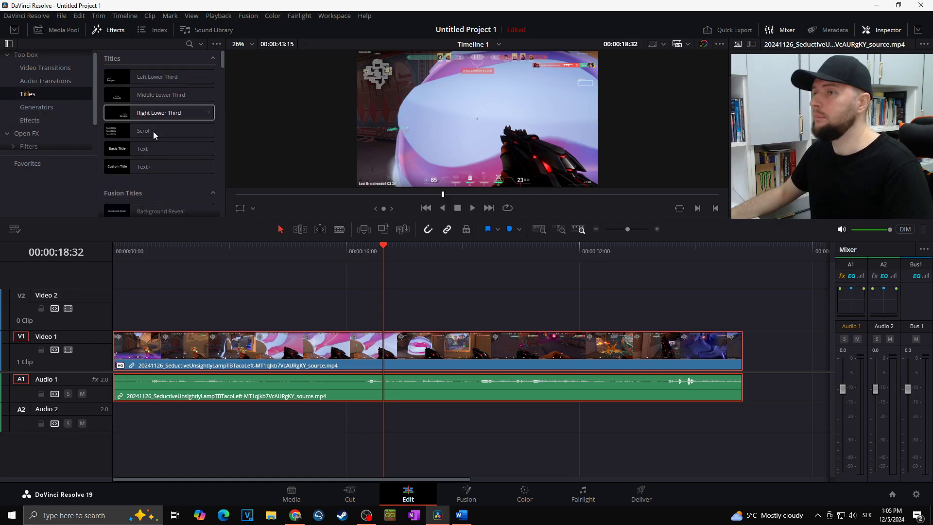
{"action": "left_click_drag", "start_coordinate": [150, 149], "coordinate": [161, 324]}
{"action": "left_click", "coordinate": [180, 251]}
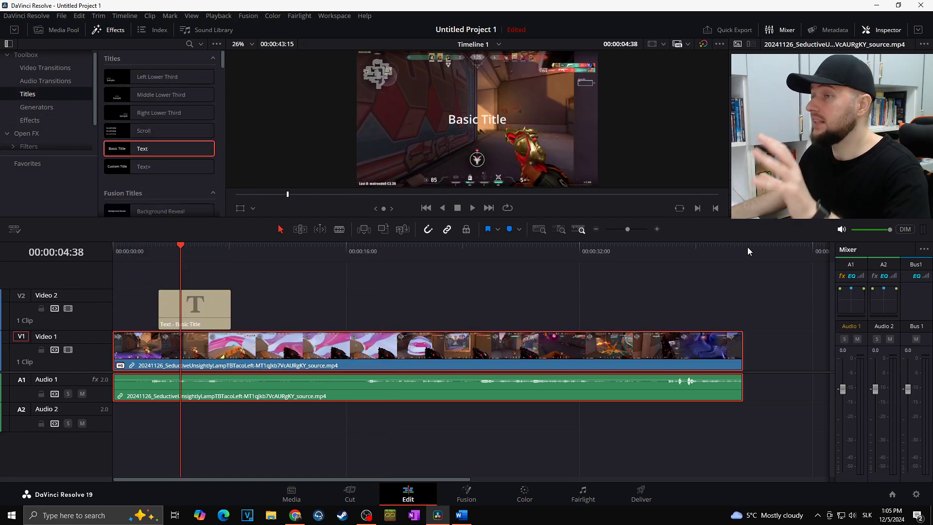
Step: Set the timeline resolution to 3840 x 2160 Ultra HD, save, and inspect the title clip
{"action": "left_click", "coordinate": [916, 494]}
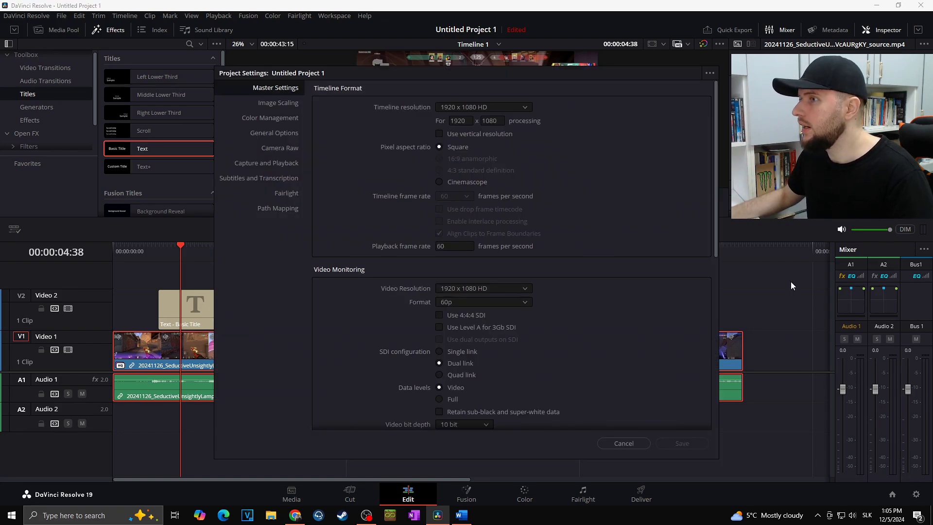
{"action": "left_click", "coordinate": [524, 107]}
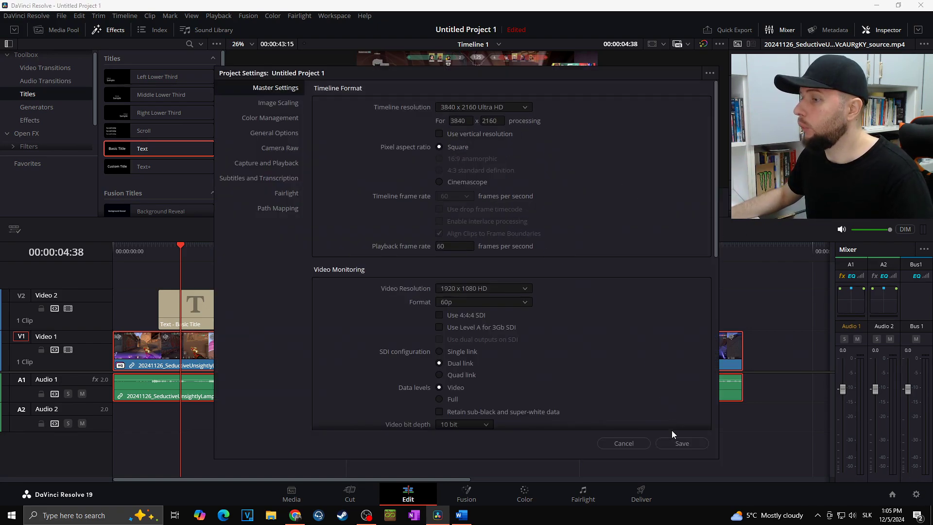
{"action": "left_click", "coordinate": [678, 444]}
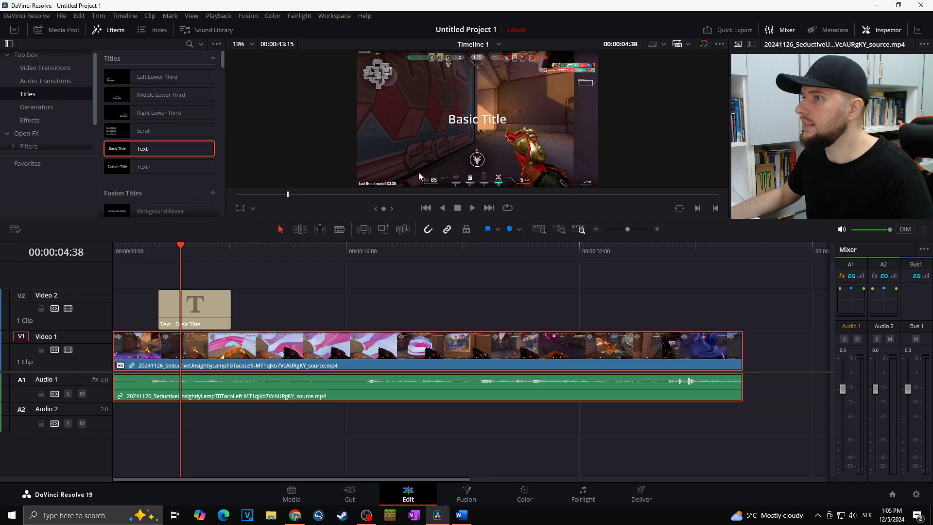
{"action": "left_click", "coordinate": [194, 306]}
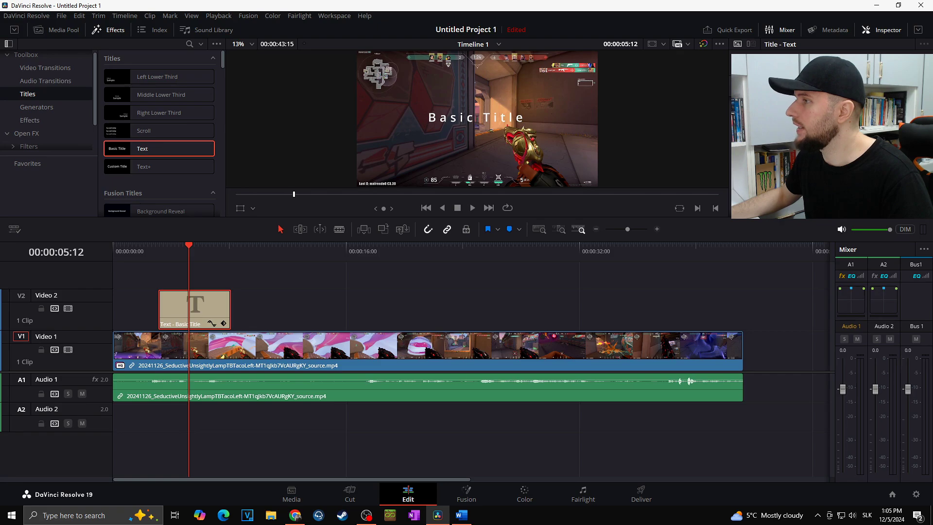
Step: Set the timeline resolution back to 1920 x 1080 HD and save
{"action": "left_click", "coordinate": [917, 495]}
{"action": "left_click", "coordinate": [524, 108]}
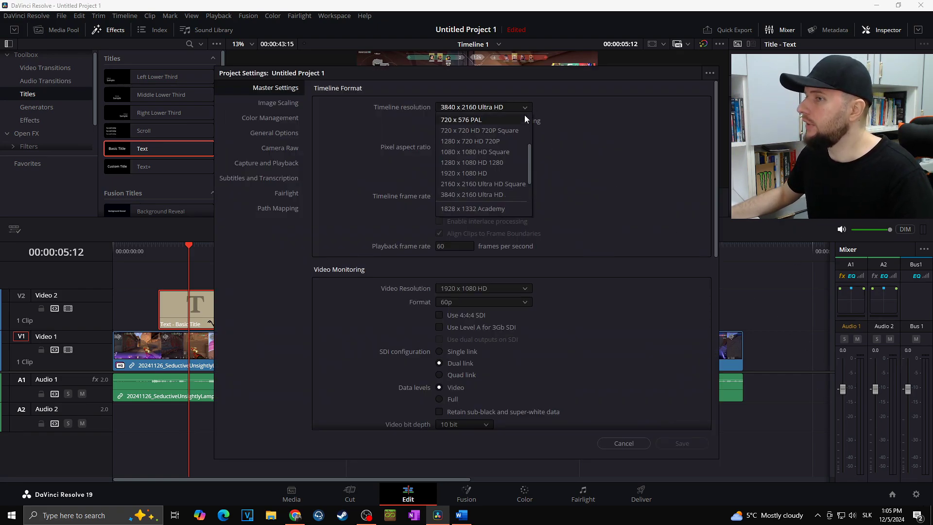
{"action": "left_click", "coordinate": [496, 173]}
{"action": "left_click", "coordinate": [682, 443]}
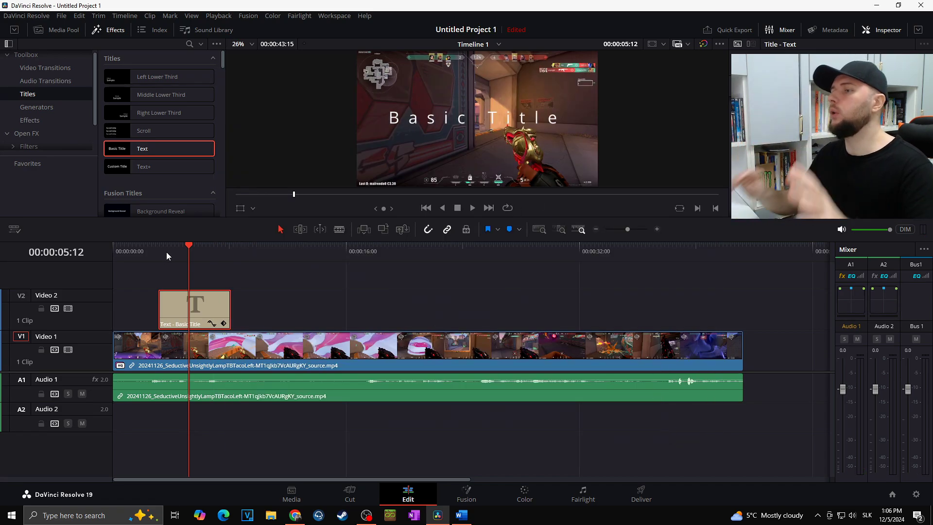
Step: Remove the Basic Title clip from Video 2 and play back the timeline with only the gameplay clip
{"action": "key", "text": "ctrl+z"}
{"action": "key", "text": "space"}
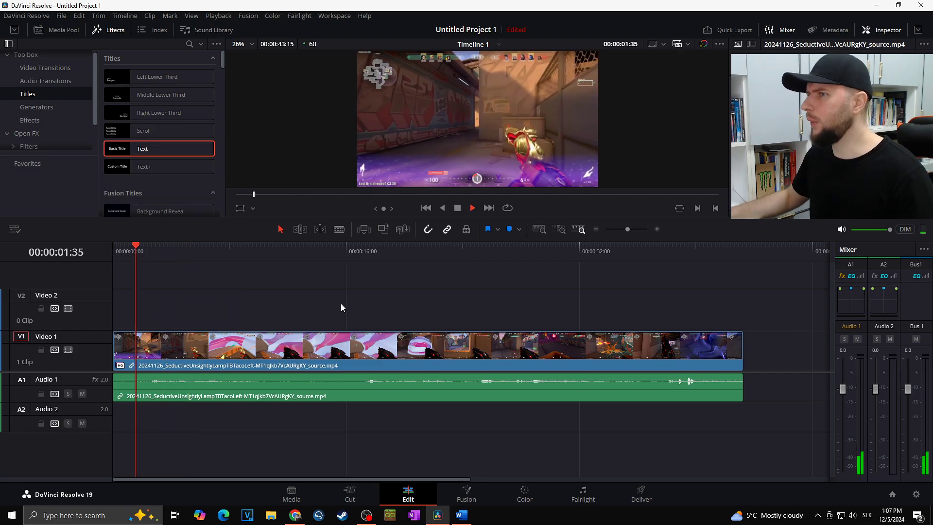